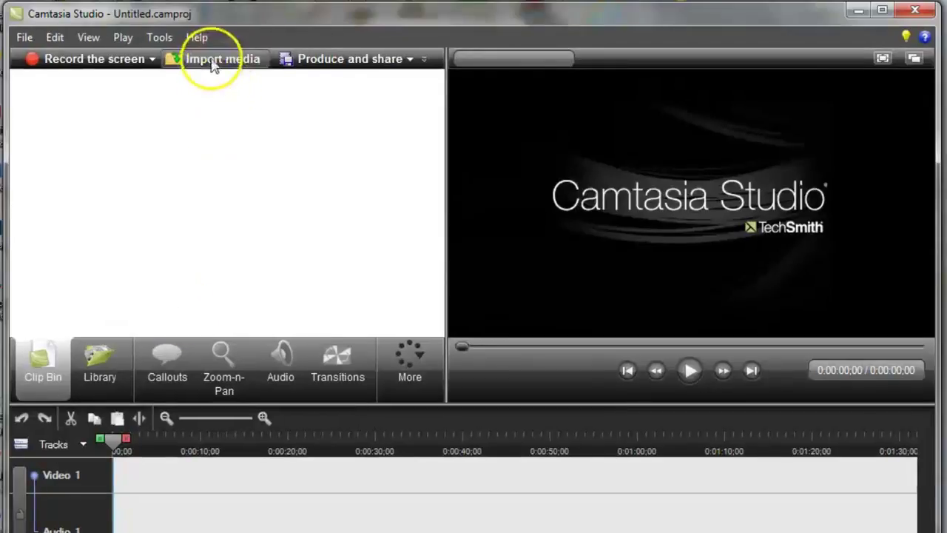
Step: Import the video BuilderAll Middleman Webinar2.mp4 and place it at the start of the Video 1 track
{"action": "left_click", "coordinate": [212, 63]}
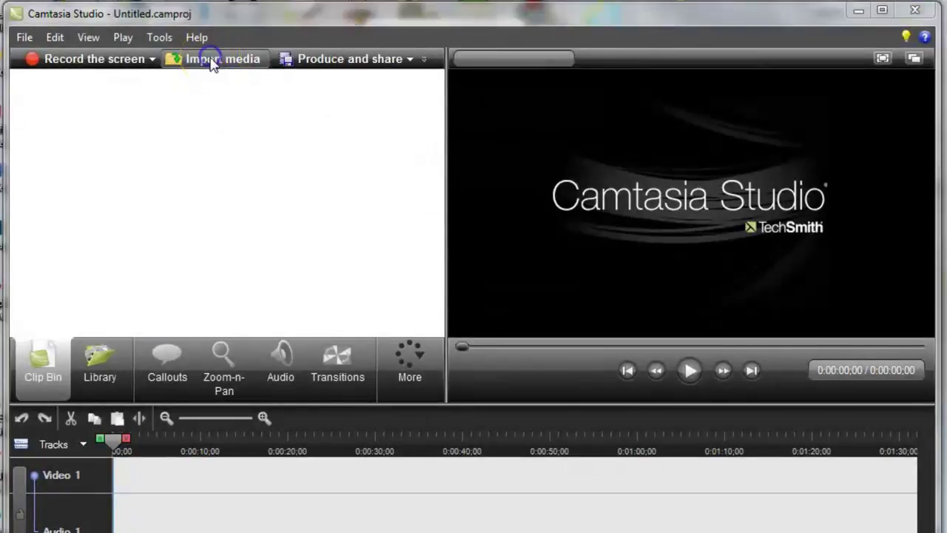
{"action": "left_click", "coordinate": [494, 125]}
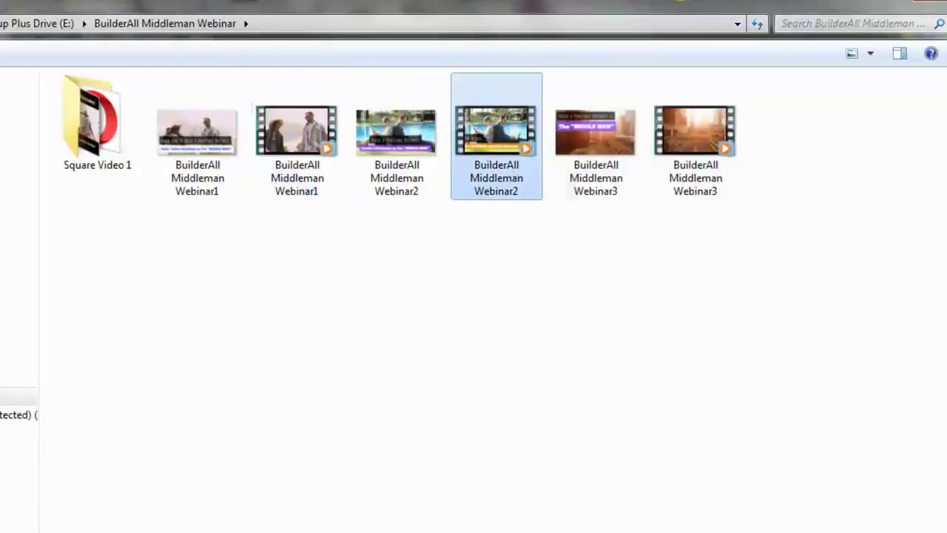
{"action": "key", "text": "Return"}
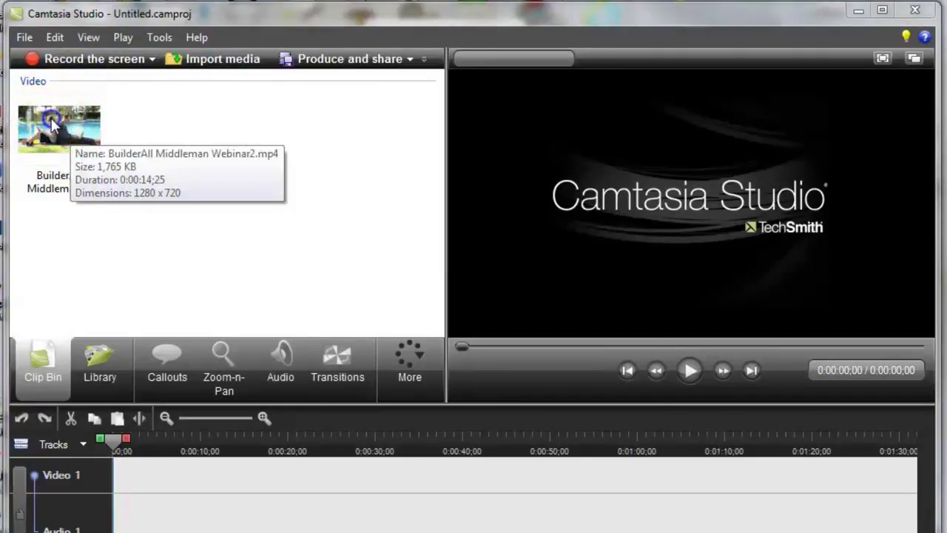
{"action": "left_click", "coordinate": [52, 123]}
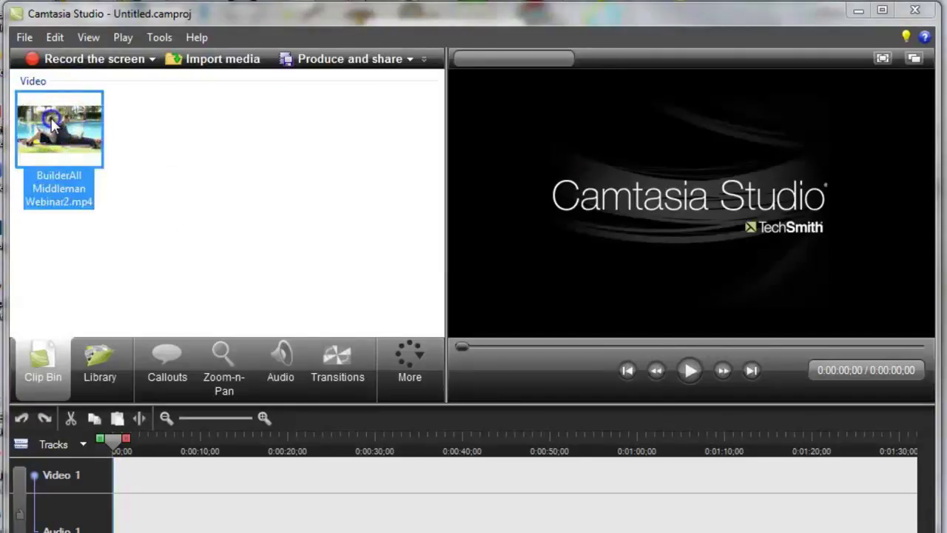
{"action": "left_click_drag", "start_coordinate": [51, 122], "coordinate": [158, 476]}
Step: Set the project's editing dimensions to the 1280 x 720 YouTube & HD preset
{"action": "left_click", "coordinate": [613, 316]}
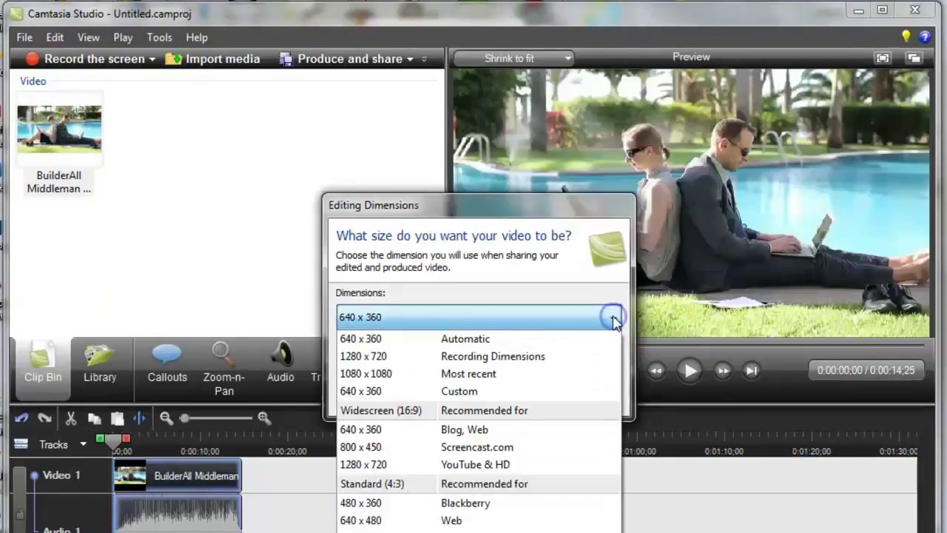
{"action": "left_click", "coordinate": [467, 466]}
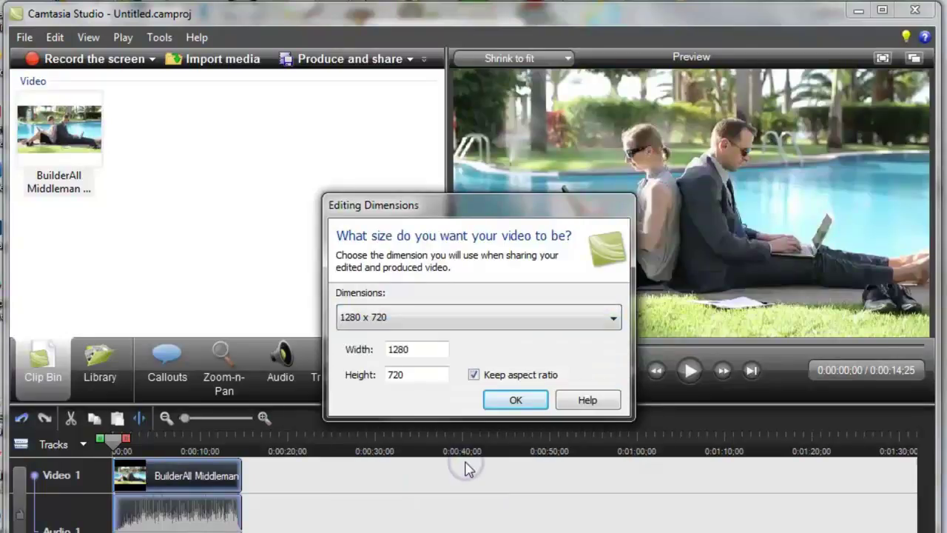
{"action": "left_click", "coordinate": [513, 400]}
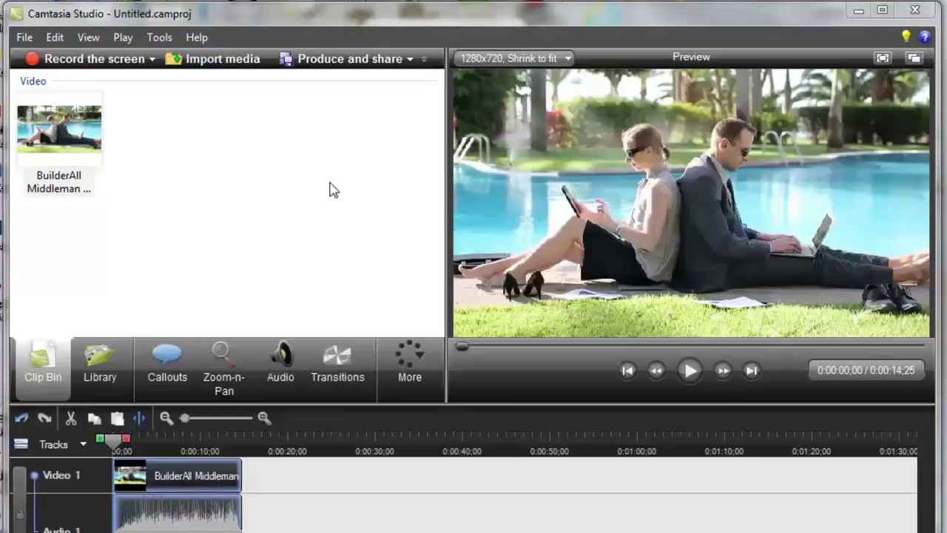
Step: Change the editing dimensions to a square 1080 x 1080 without keeping the aspect ratio, and dismiss the size recommendation
{"action": "left_click", "coordinate": [540, 59]}
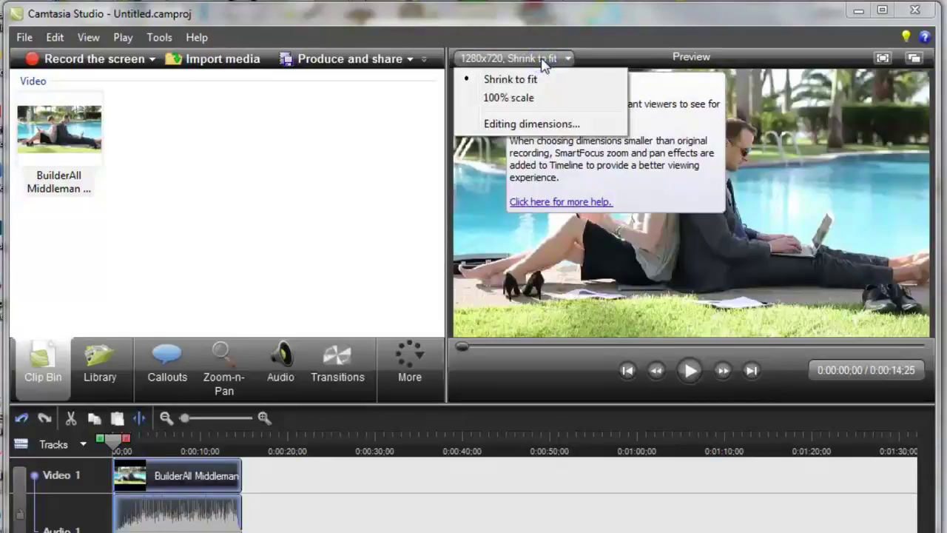
{"action": "left_click", "coordinate": [531, 123]}
{"action": "left_click", "coordinate": [473, 376]}
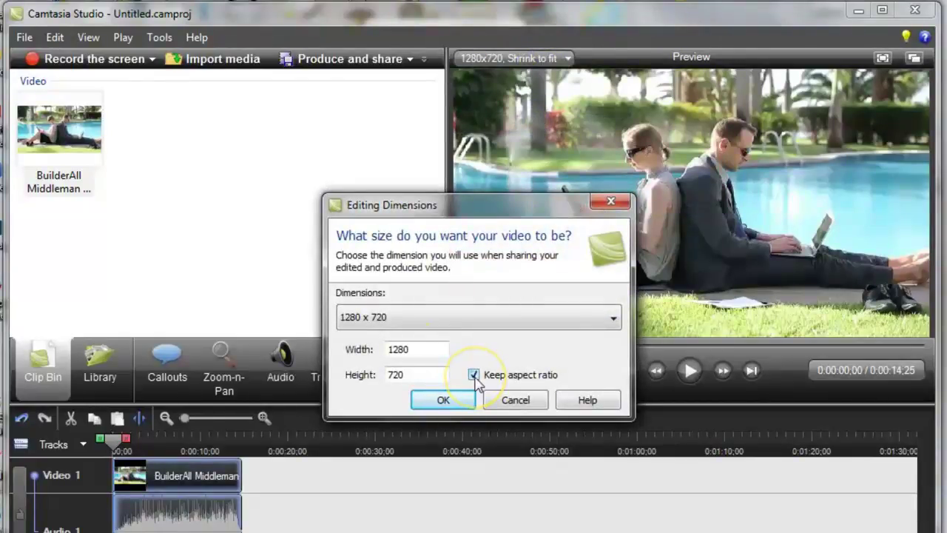
{"action": "left_click", "coordinate": [412, 350]}
{"action": "key", "text": "BackSpace"}
{"action": "type", "text": "080"}
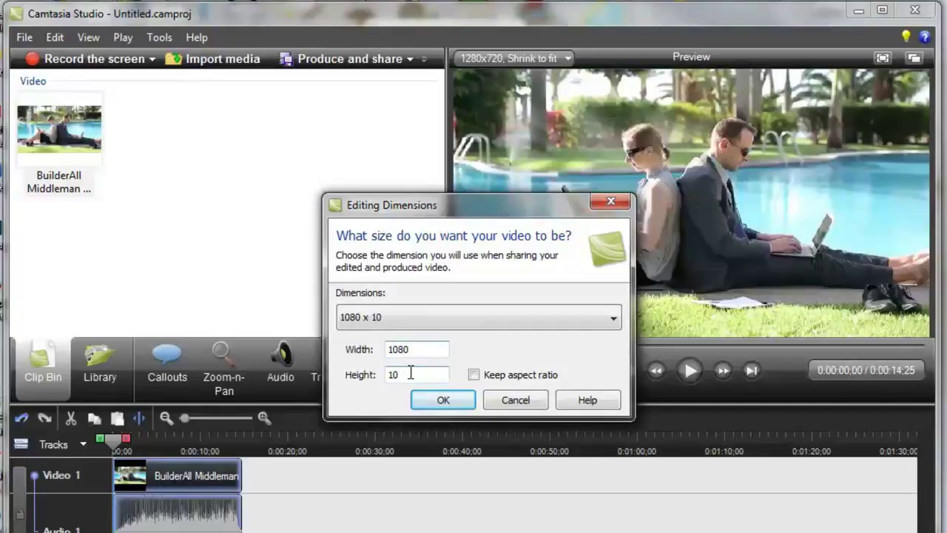
{"action": "left_click", "coordinate": [443, 402]}
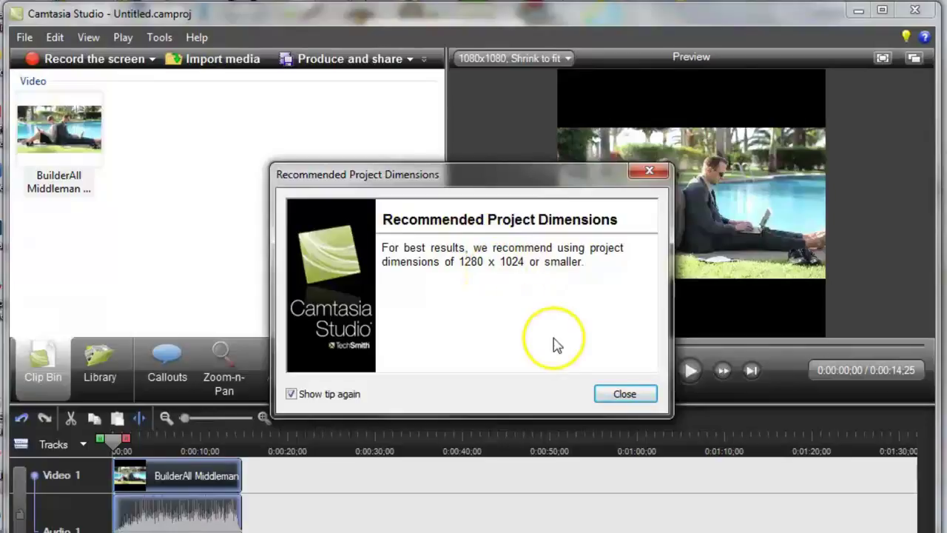
{"action": "left_click", "coordinate": [624, 393]}
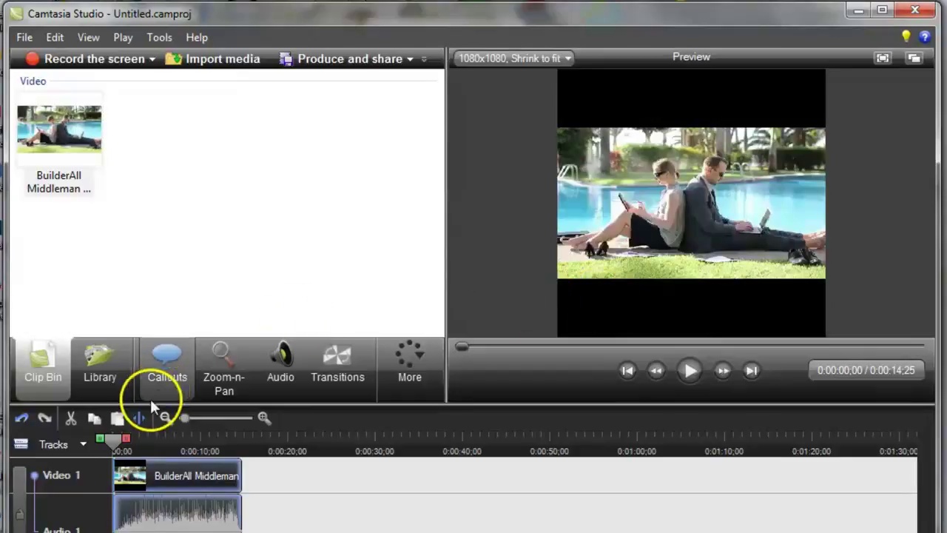
Step: Move the playhead to 0:00:05;15 and add a plain text callout there
{"action": "left_click_drag", "start_coordinate": [112, 437], "coordinate": [159, 442]}
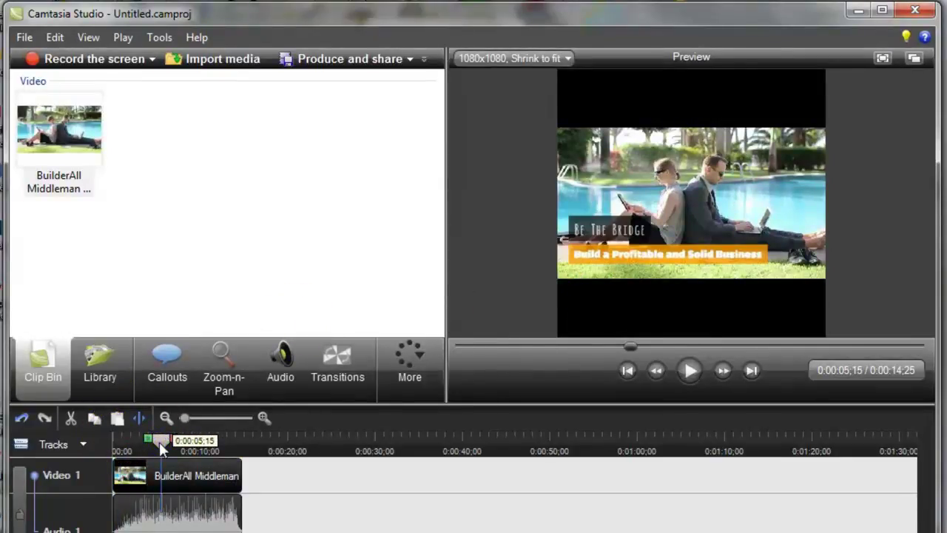
{"action": "left_click", "coordinate": [164, 357]}
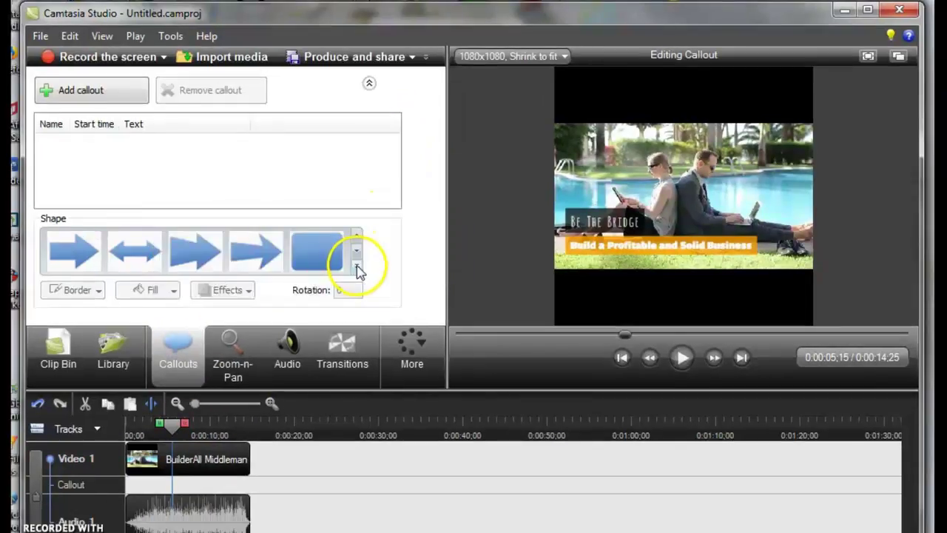
{"action": "left_click", "coordinate": [353, 278]}
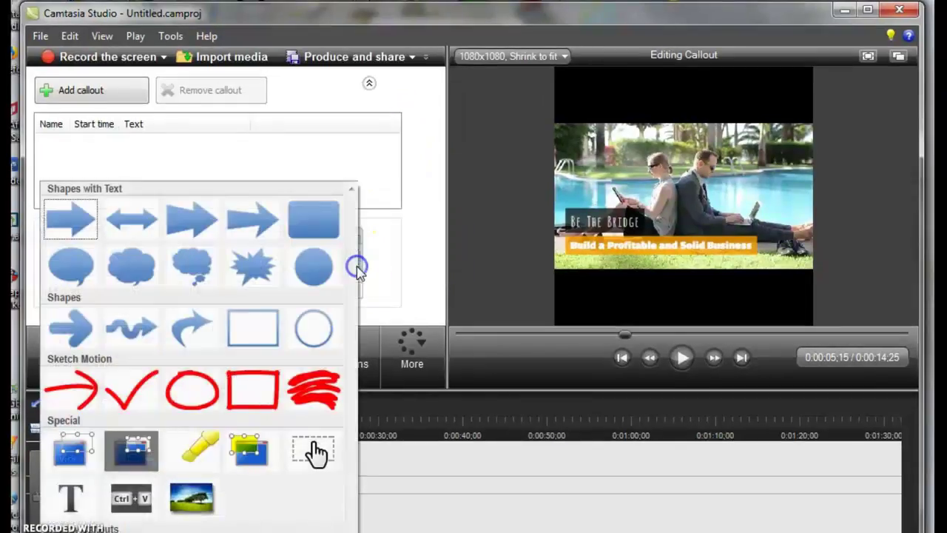
{"action": "left_click", "coordinate": [70, 503]}
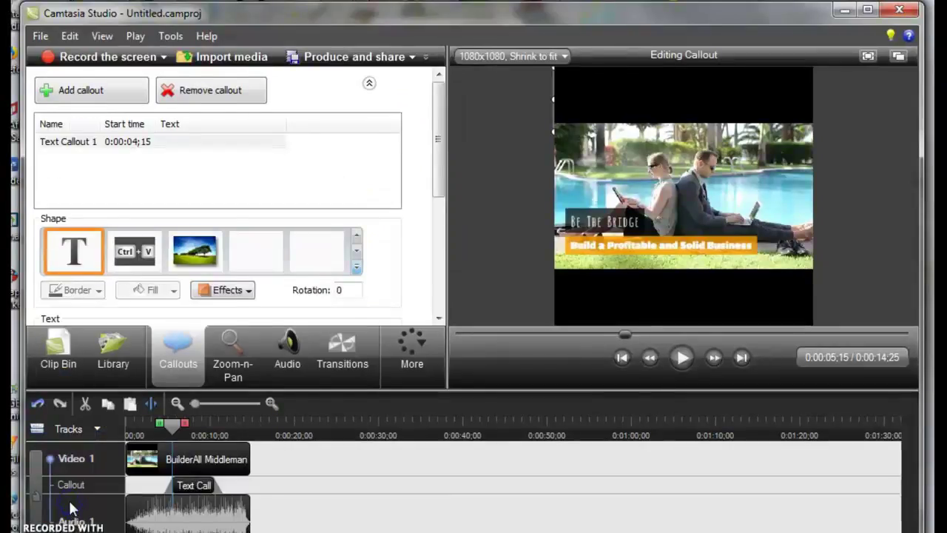
Step: Enter "3 Secrets Revealed" as the text of the new callout
{"action": "left_click_drag", "start_coordinate": [437, 178], "coordinate": [435, 255]}
{"action": "left_click", "coordinate": [203, 225]}
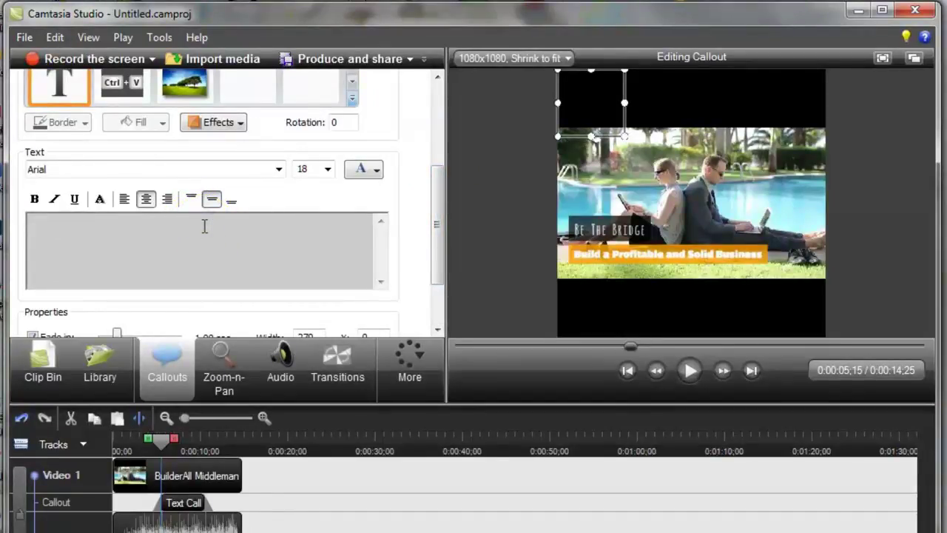
{"action": "type", "text": "3 Secrets Revealed"}
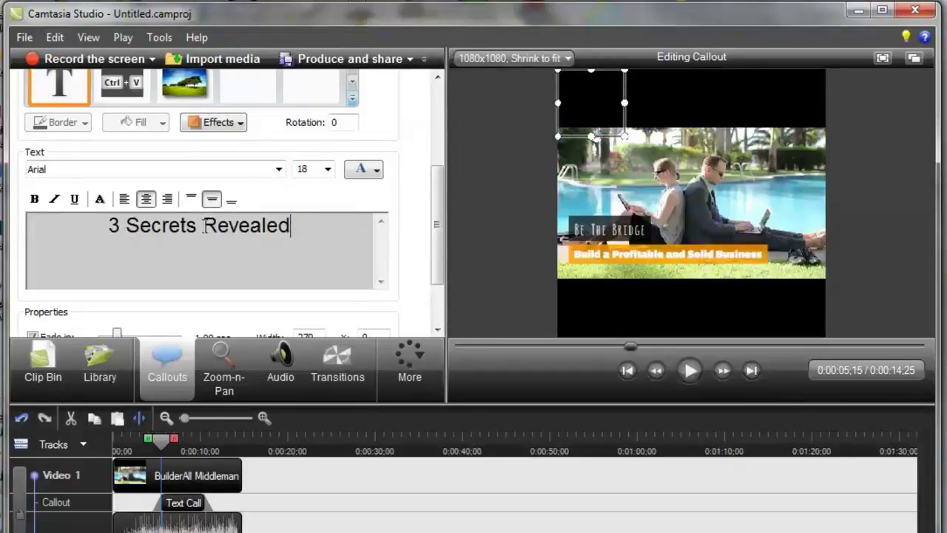
Step: Format the whole "3 Secrets Revealed" text as bold, size 72 and white
{"action": "left_click", "coordinate": [292, 231]}
{"action": "left_click_drag", "start_coordinate": [293, 230], "coordinate": [111, 224]}
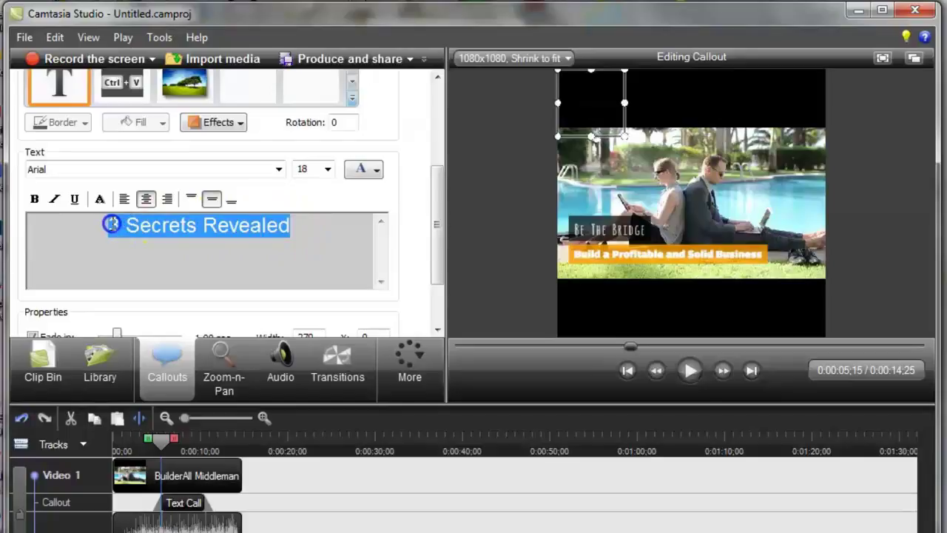
{"action": "left_click", "coordinate": [34, 200]}
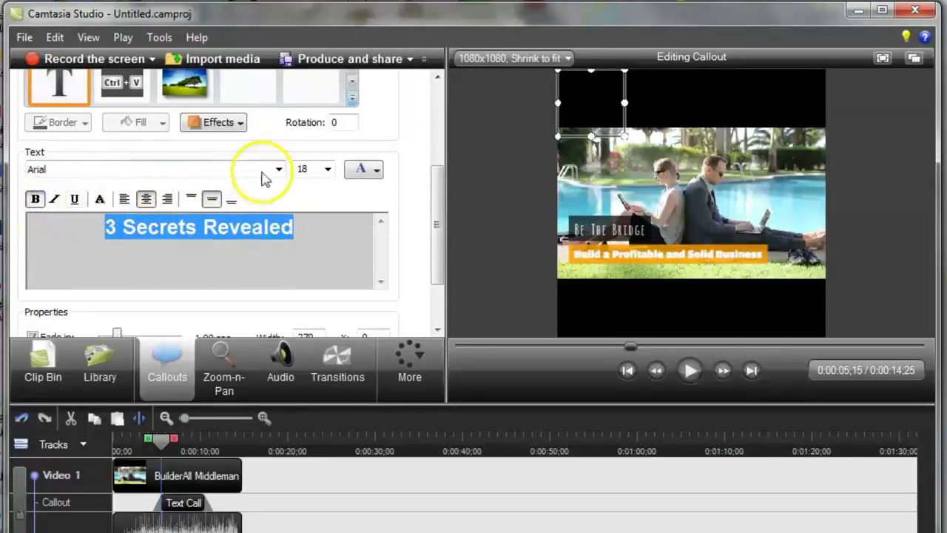
{"action": "left_click", "coordinate": [327, 169]}
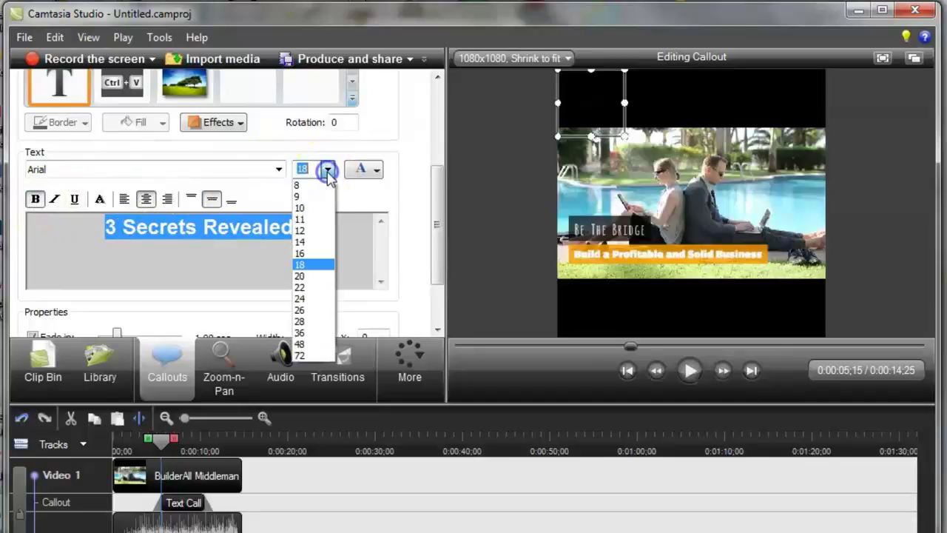
{"action": "left_click", "coordinate": [299, 355]}
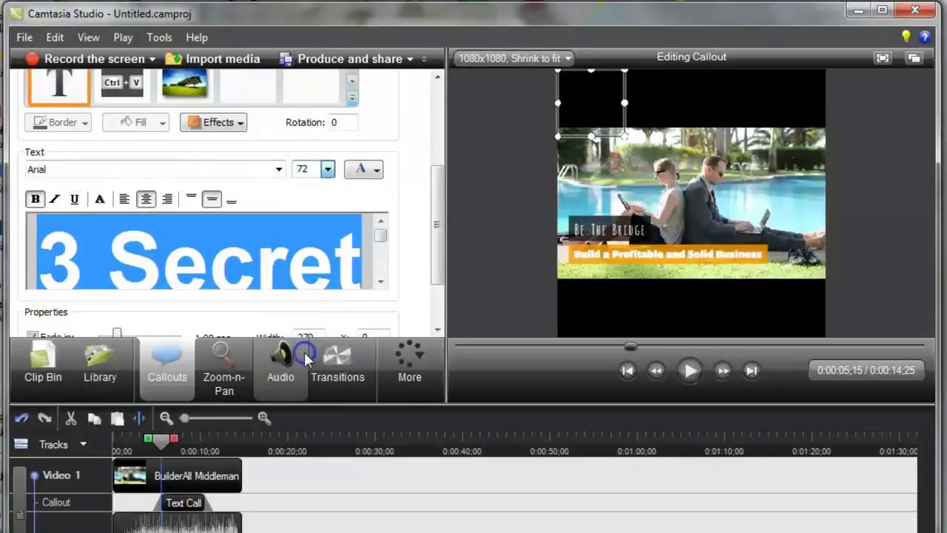
{"action": "left_click", "coordinate": [377, 172]}
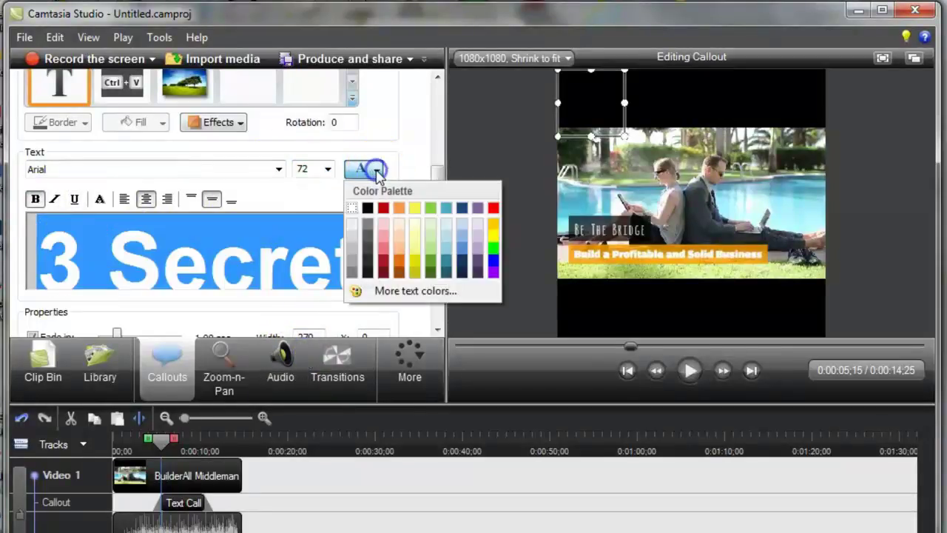
{"action": "left_click", "coordinate": [353, 208]}
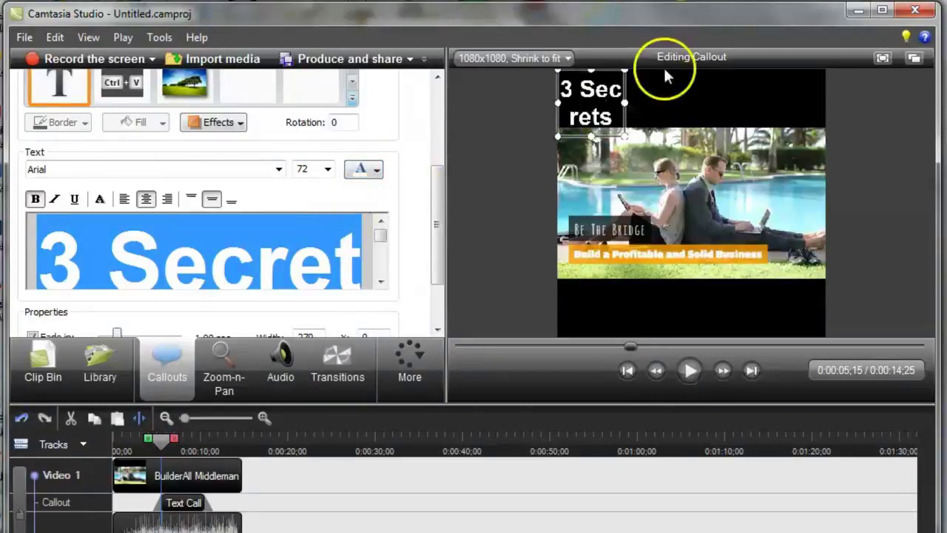
Step: Widen the "3 Secrets Revealed" callout to the full frame width, about 1080 px, and deselect it
{"action": "left_click_drag", "start_coordinate": [625, 102], "coordinate": [825, 108]}
{"action": "left_click", "coordinate": [847, 259]}
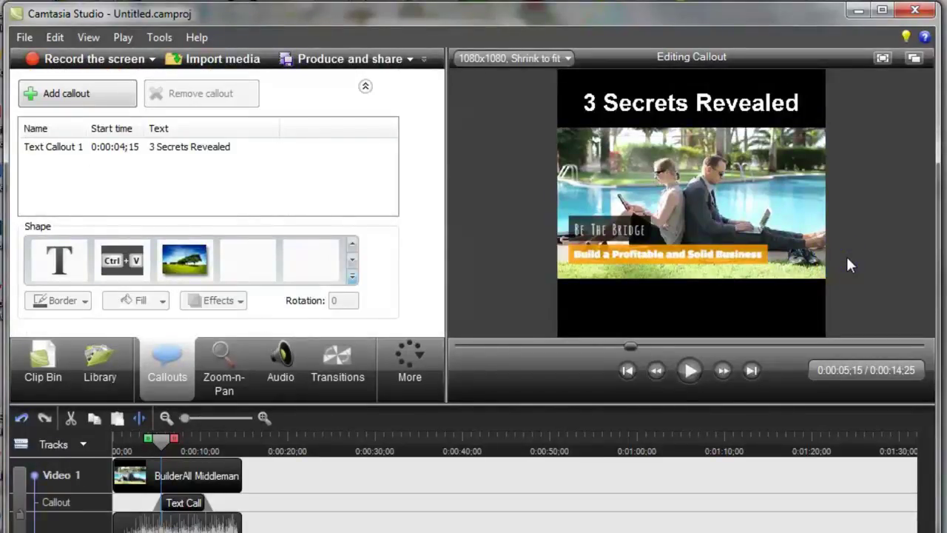
{"action": "left_click", "coordinate": [615, 358]}
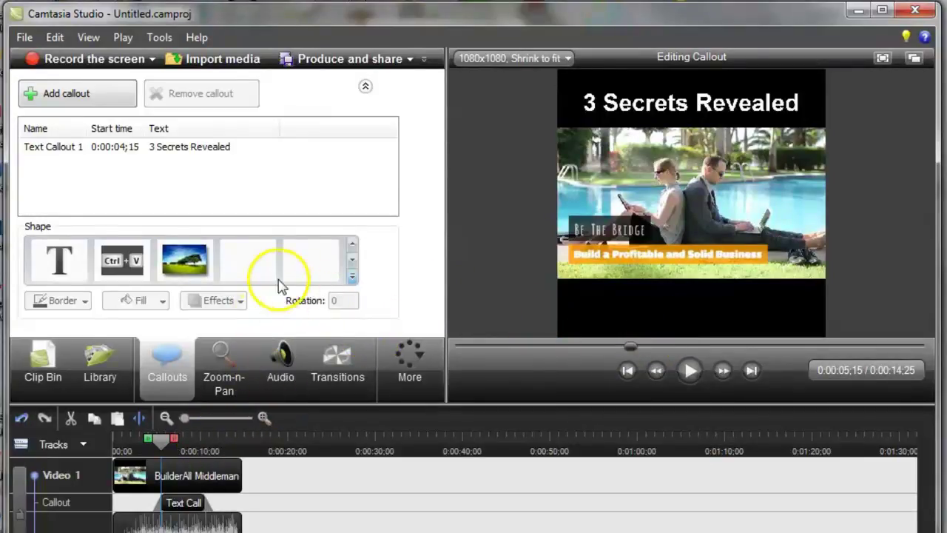
Step: Add a second text callout over the black bar below the video, reading "For Being Successful Online"
{"action": "left_click", "coordinate": [56, 274]}
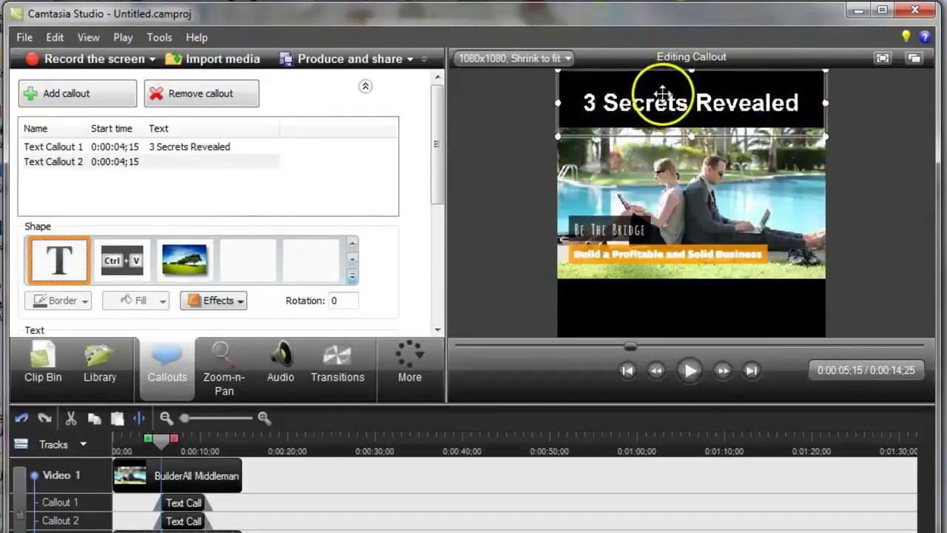
{"action": "left_click_drag", "start_coordinate": [661, 96], "coordinate": [663, 296]}
{"action": "left_click_drag", "start_coordinate": [438, 190], "coordinate": [437, 271]}
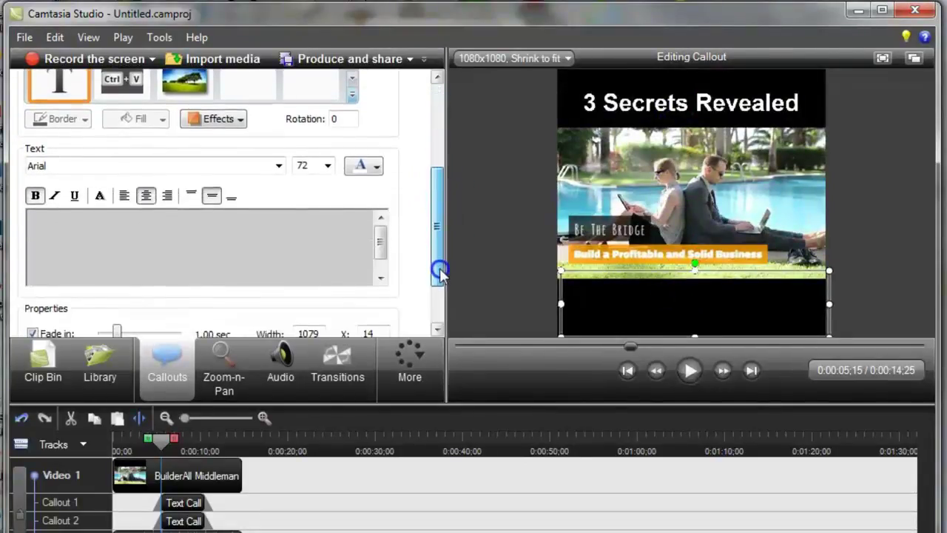
{"action": "left_click", "coordinate": [168, 275]}
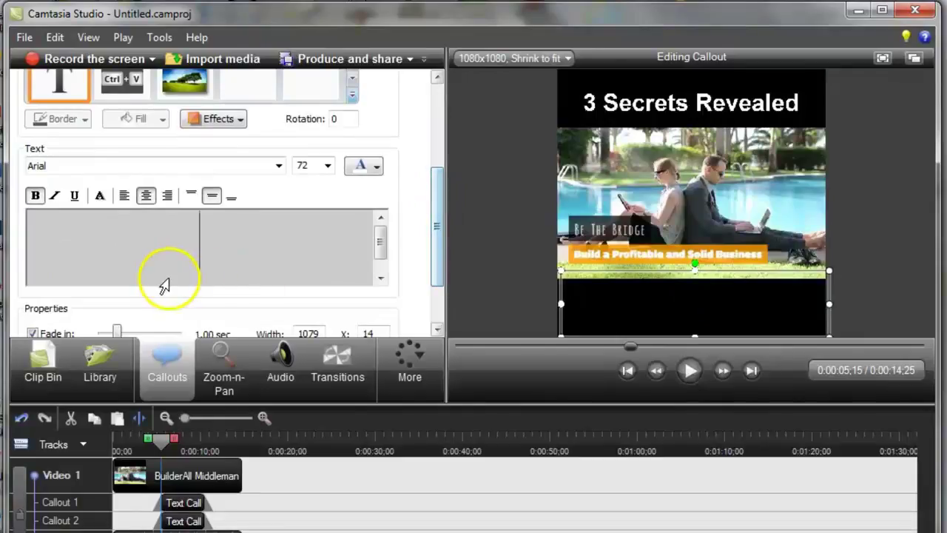
{"action": "left_click", "coordinate": [212, 245]}
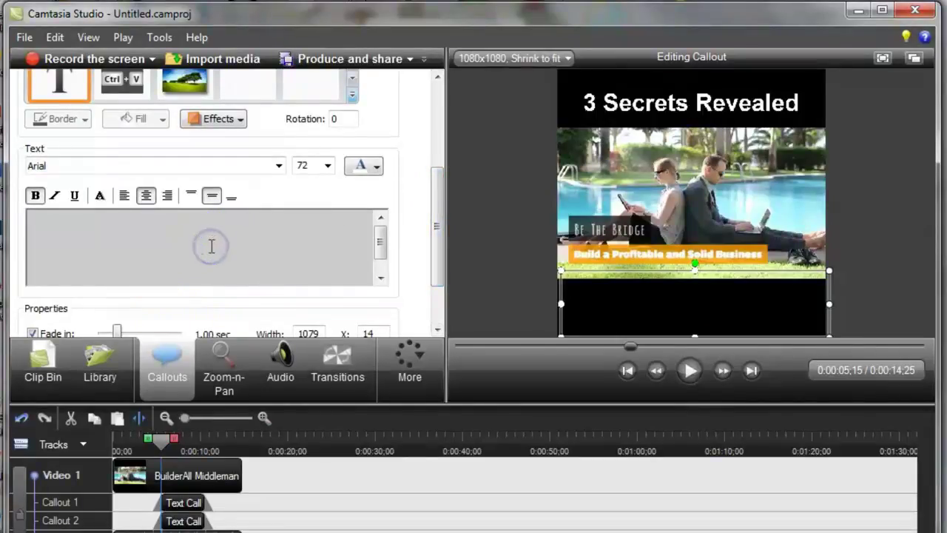
{"action": "type", "text": "For Being Successful Online"}
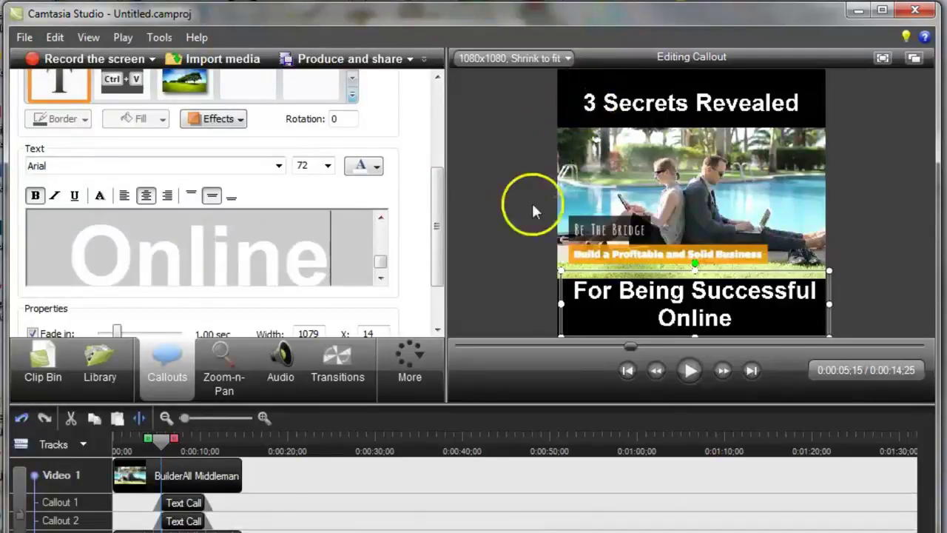
Step: Set the whole "For Being Successful Online" text to size 48 and deselect the callout
{"action": "left_click", "coordinate": [327, 166]}
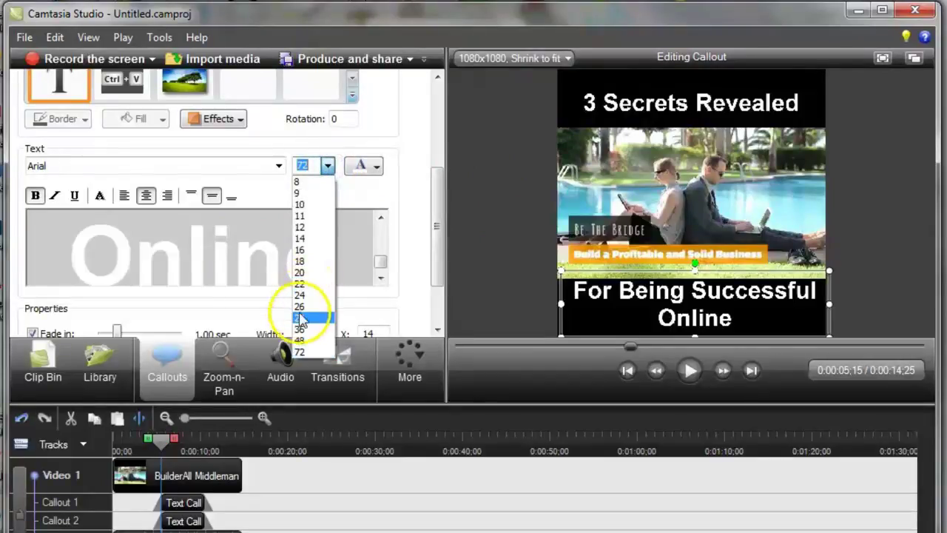
{"action": "left_click", "coordinate": [301, 341]}
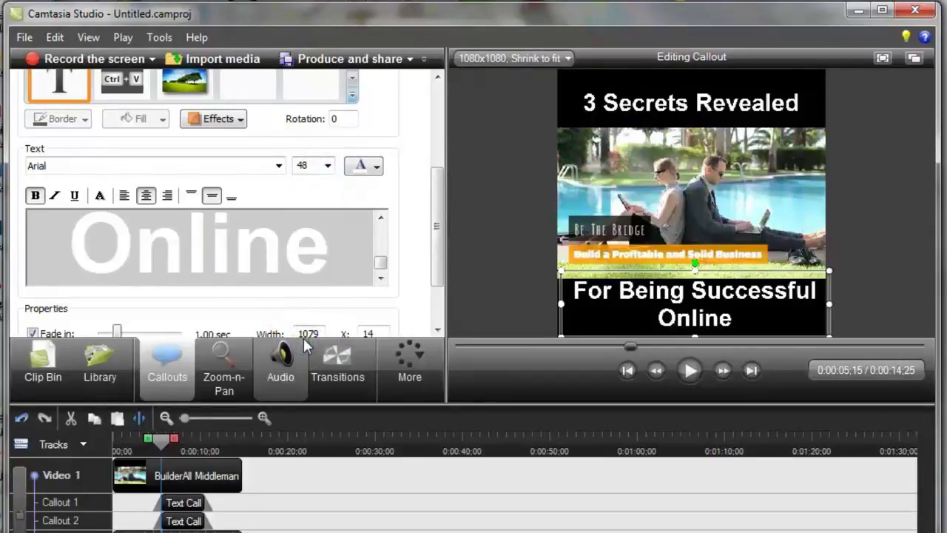
{"action": "left_click", "coordinate": [330, 252]}
{"action": "left_click_drag", "start_coordinate": [323, 254], "coordinate": [31, 180]}
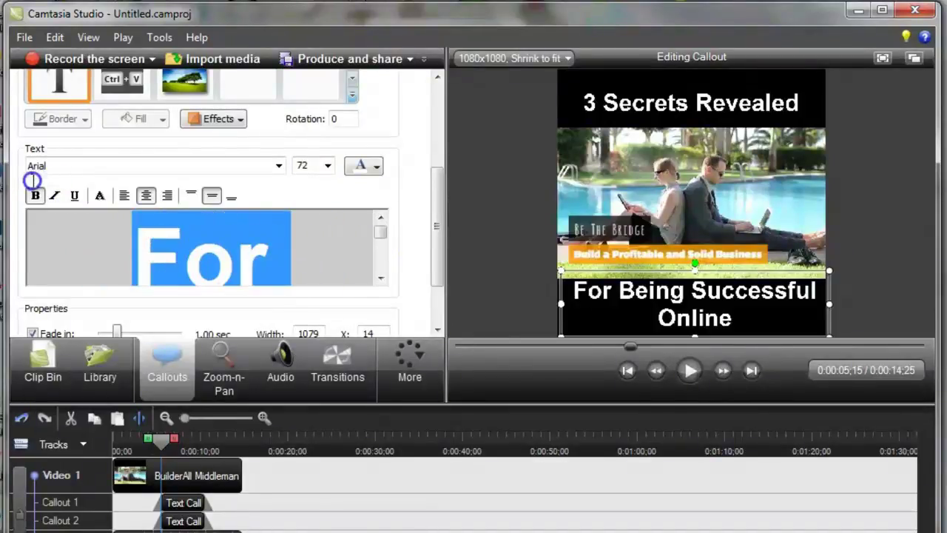
{"action": "left_click", "coordinate": [328, 167]}
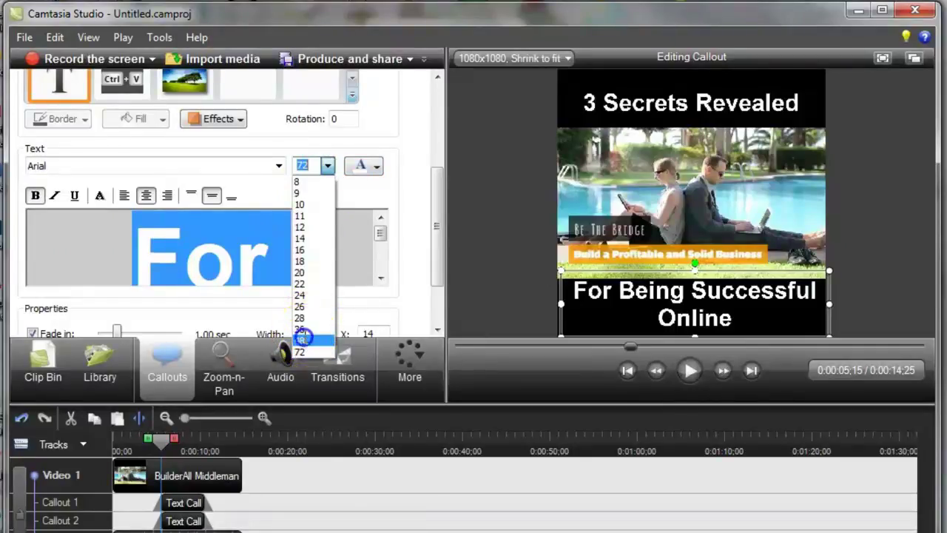
{"action": "left_click", "coordinate": [305, 332]}
{"action": "left_click", "coordinate": [503, 309]}
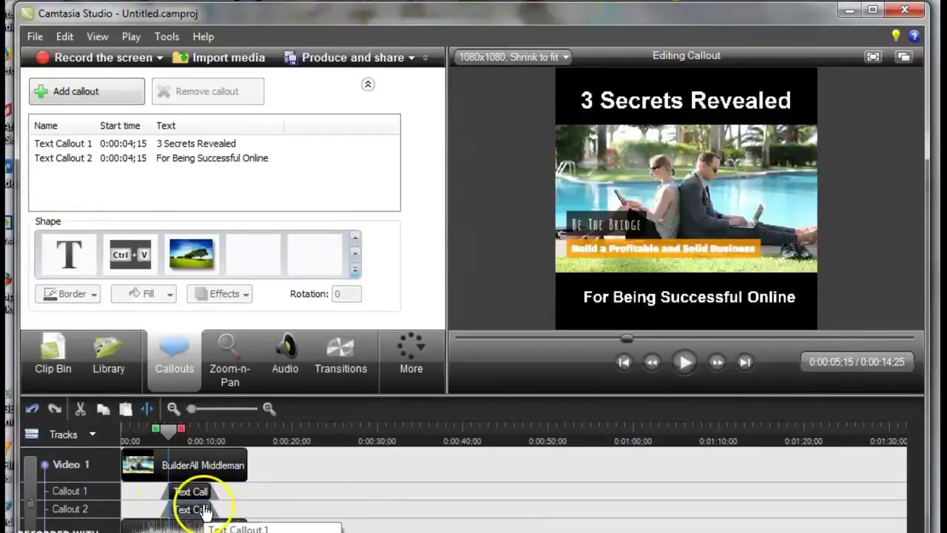
Step: Turn off the fade-out for both the "For Being Successful Online" and "3 Secrets Revealed" callouts
{"action": "left_click", "coordinate": [195, 503]}
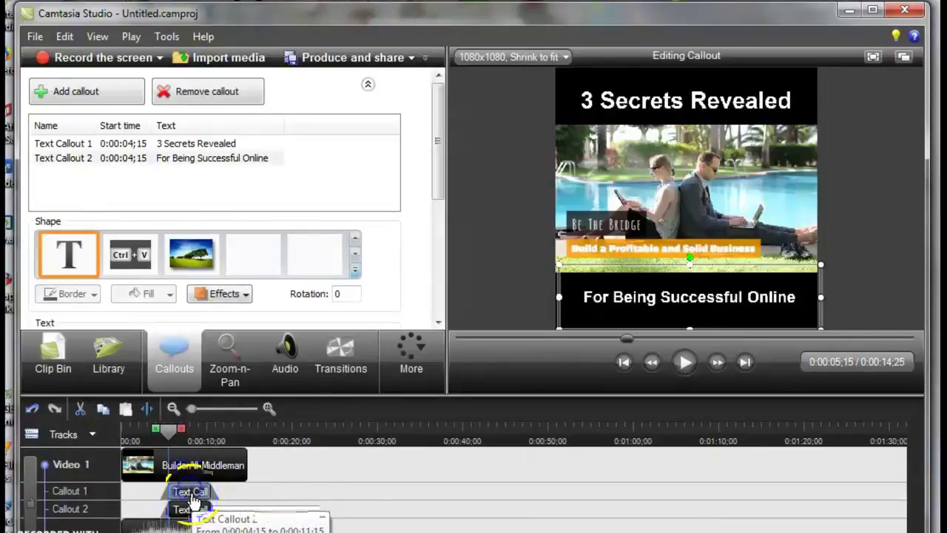
{"action": "scroll", "coordinate": [437, 267], "scroll_direction": "down", "scroll_amount": 3}
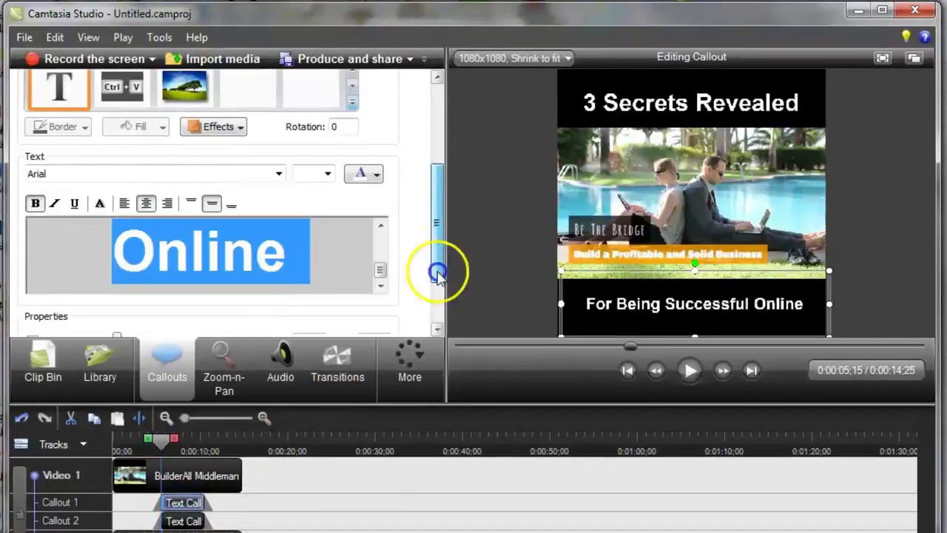
{"action": "left_click_drag", "start_coordinate": [437, 272], "coordinate": [437, 328]}
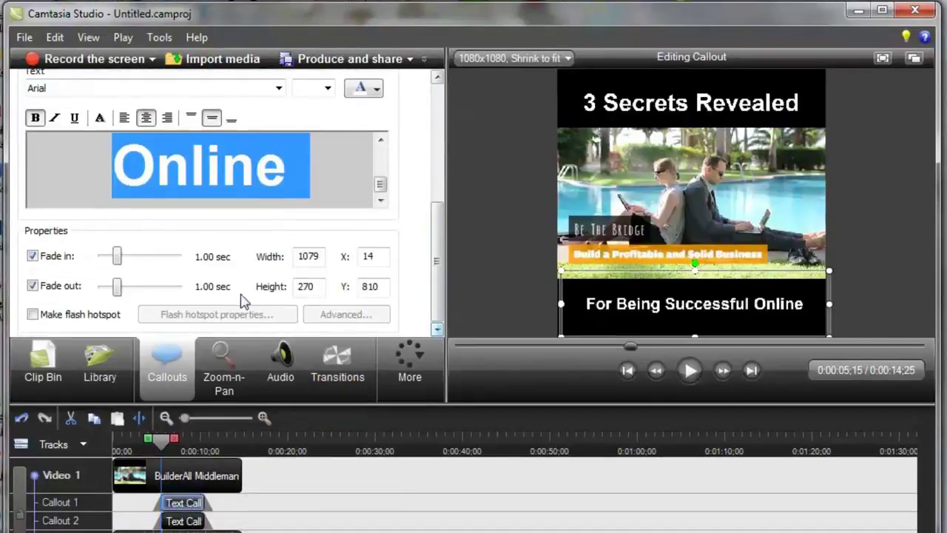
{"action": "left_click", "coordinate": [32, 286]}
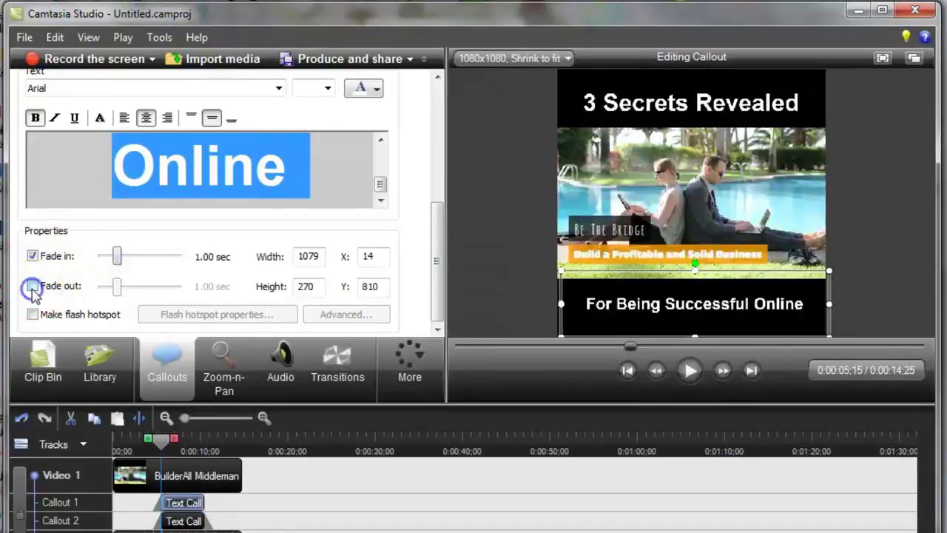
{"action": "left_click", "coordinate": [183, 523]}
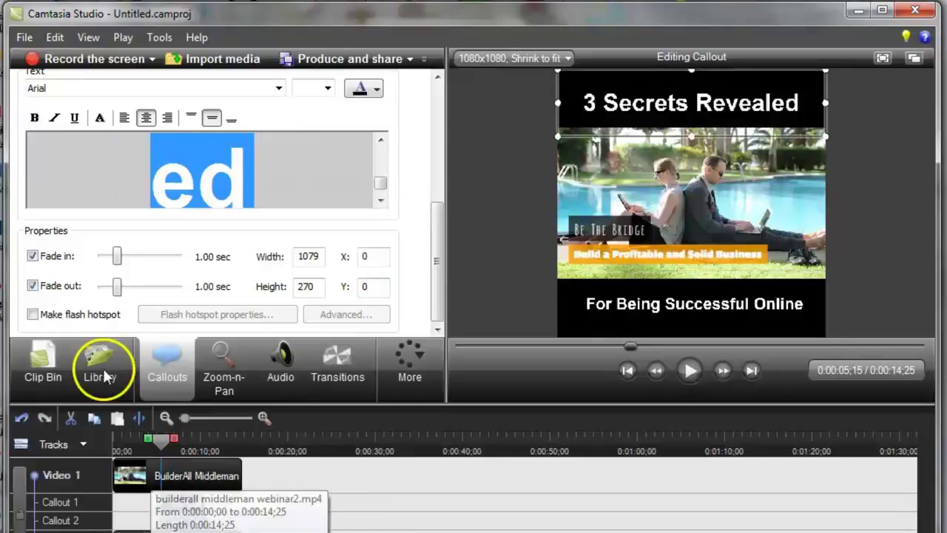
{"action": "left_click", "coordinate": [33, 285]}
{"action": "left_click", "coordinate": [33, 285]}
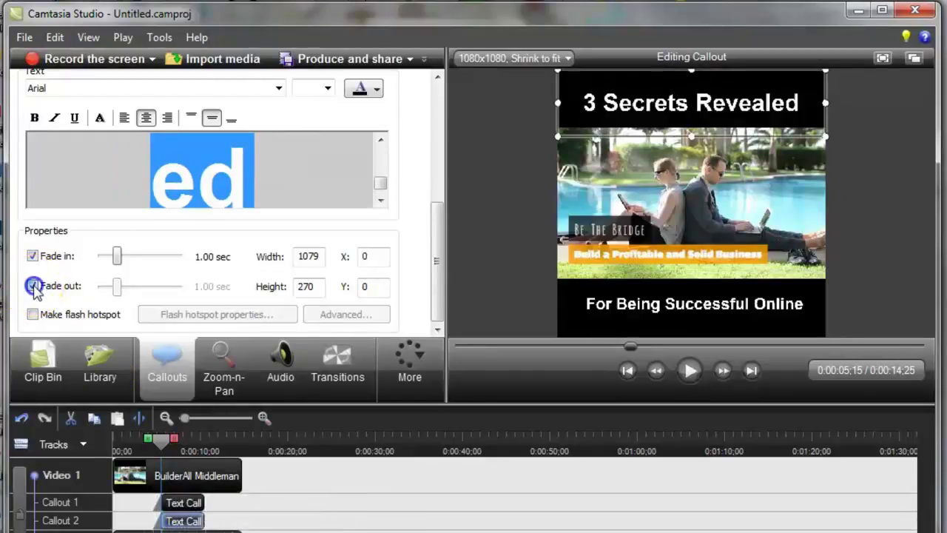
Step: Move both callouts to the timeline start, extending them to the end of the clip, and play the video from the beginning
{"action": "left_click_drag", "start_coordinate": [191, 509], "coordinate": [159, 521]}
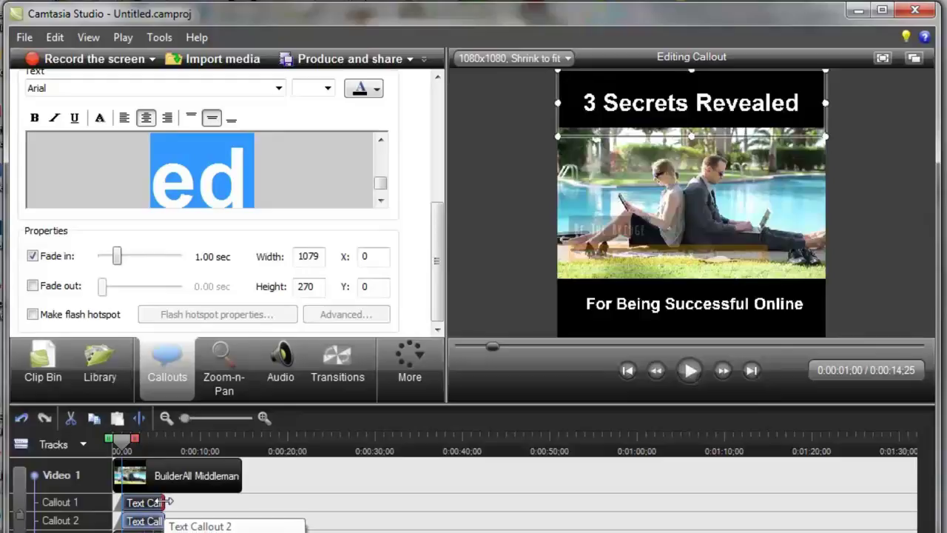
{"action": "left_click_drag", "start_coordinate": [164, 502], "coordinate": [247, 503]}
{"action": "left_click", "coordinate": [165, 522]}
{"action": "left_click_drag", "start_coordinate": [165, 521], "coordinate": [235, 523]}
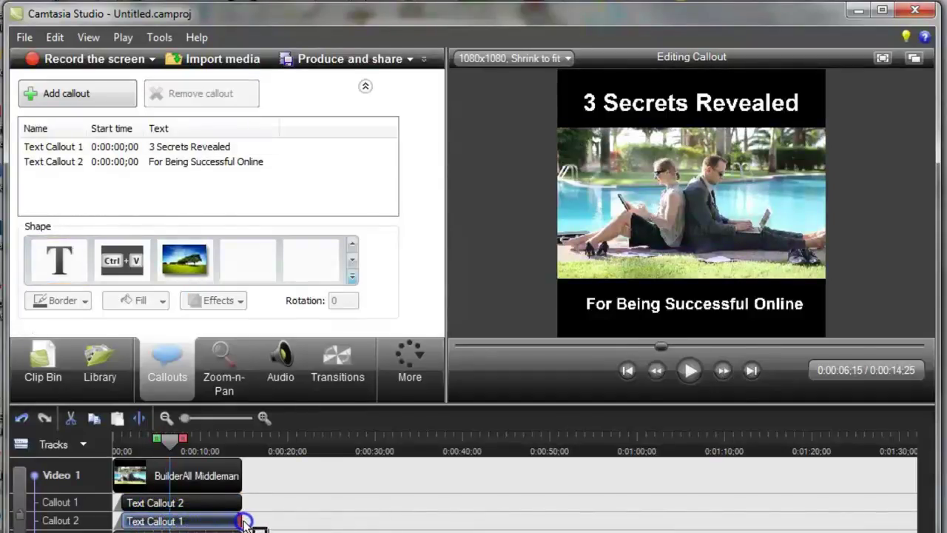
{"action": "left_click_drag", "start_coordinate": [169, 439], "coordinate": [106, 428]}
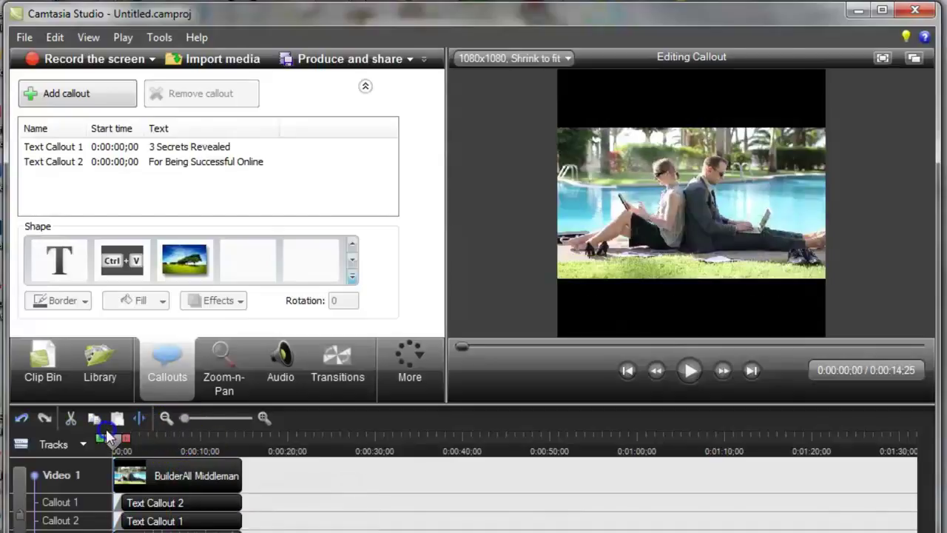
{"action": "left_click", "coordinate": [689, 371]}
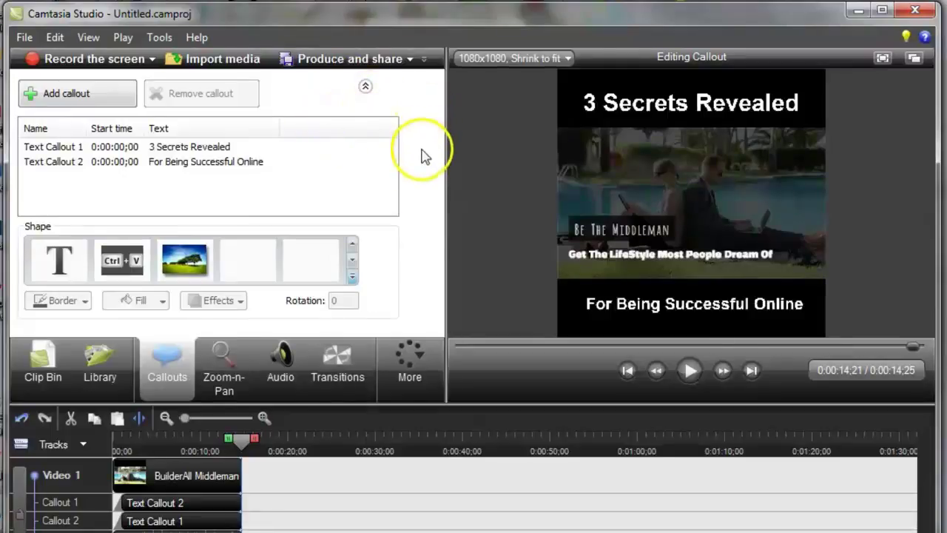
Step: Start producing the video with the Web preset at the 1080 x 1080 editing dimensions, checking the HD preset as an alternative
{"action": "left_click", "coordinate": [337, 59]}
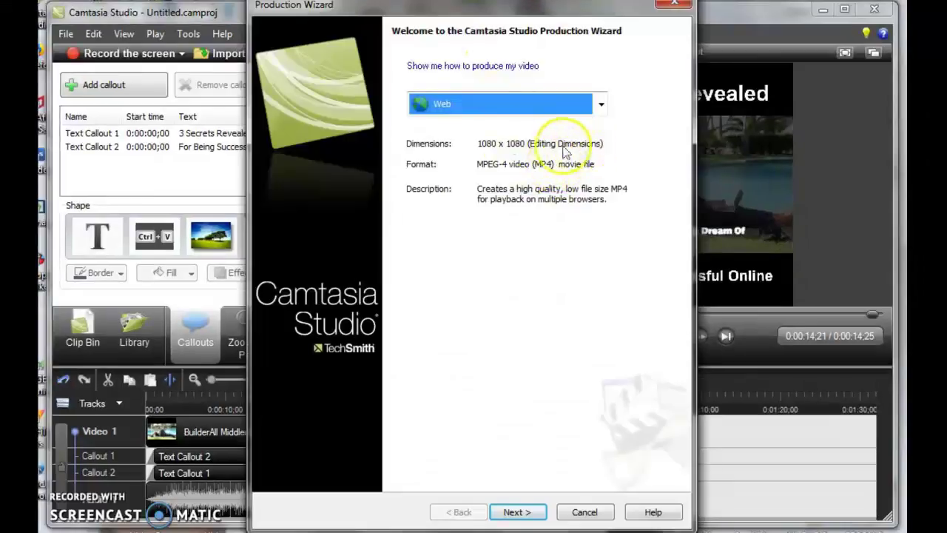
{"action": "left_click", "coordinate": [600, 104]}
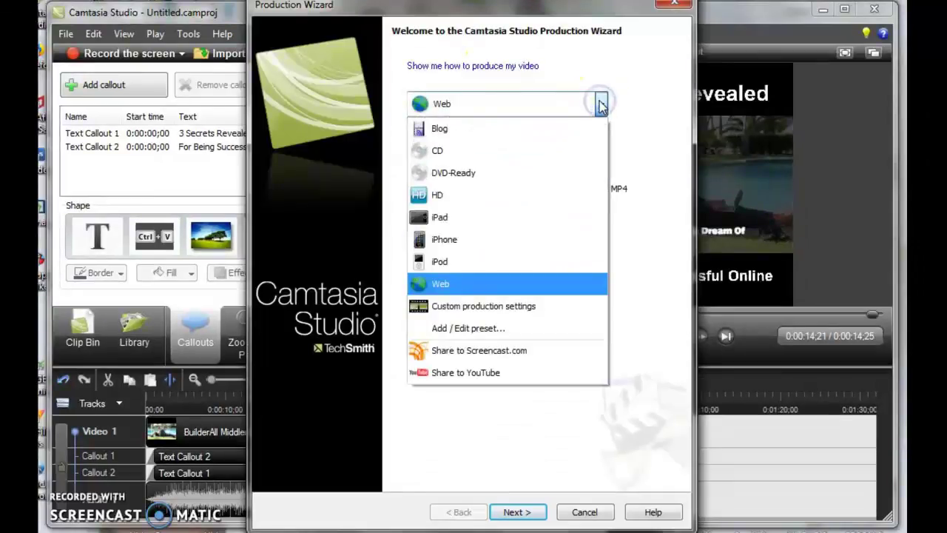
{"action": "left_click", "coordinate": [440, 200]}
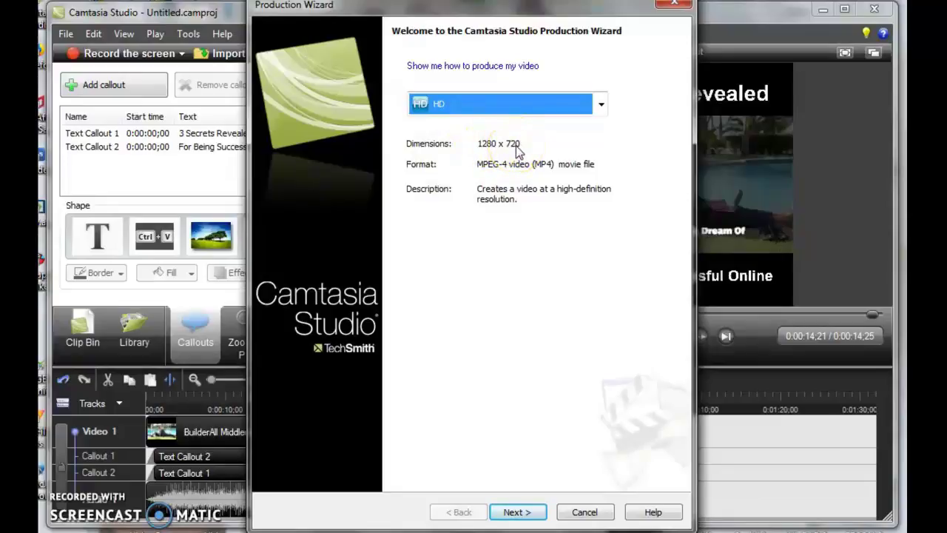
{"action": "left_click", "coordinate": [602, 104]}
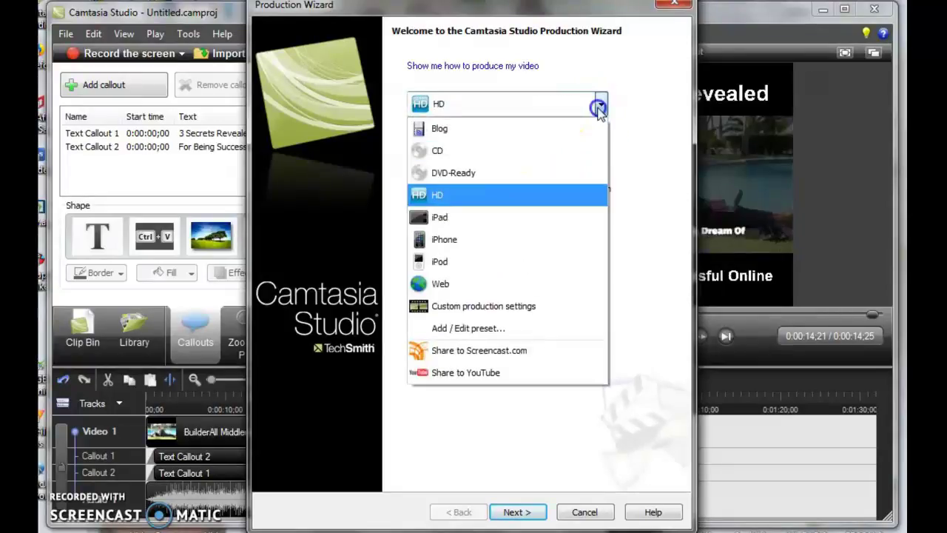
{"action": "left_click", "coordinate": [427, 285]}
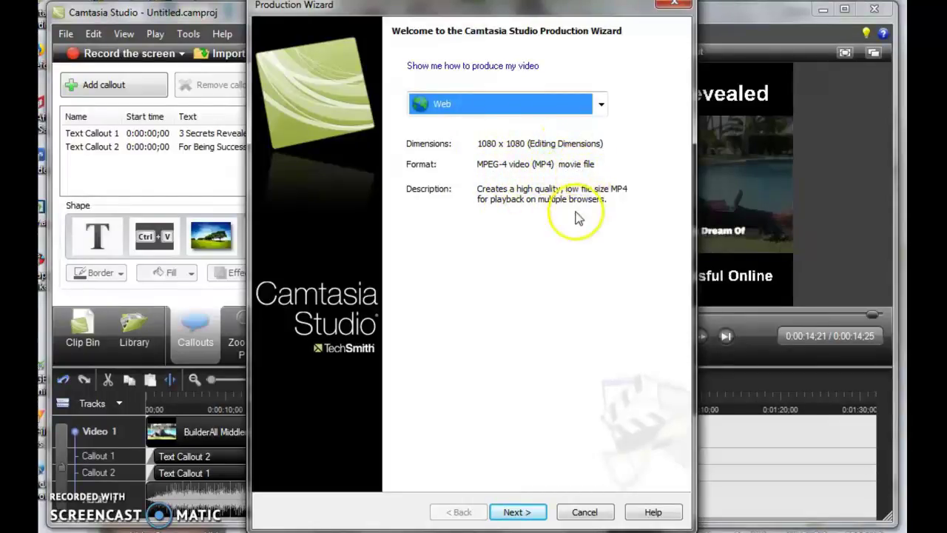
{"action": "left_click", "coordinate": [519, 512]}
Step: Name the production Square 2, set its folder to E:\BuilderAll Middleman Webinar\ and produce the video
{"action": "left_click", "coordinate": [310, 108]}
{"action": "key", "text": "BackSpace"}
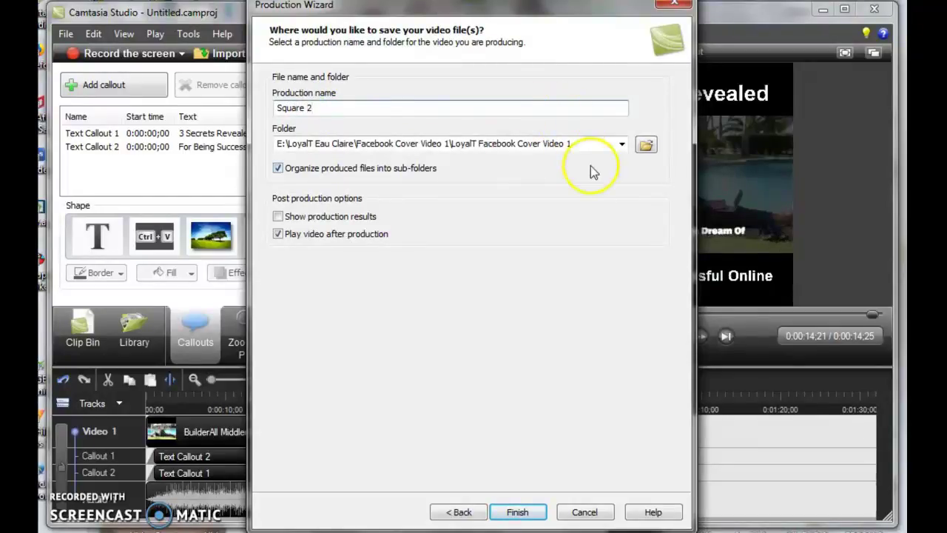
{"action": "left_click", "coordinate": [646, 144]}
{"action": "double_click", "coordinate": [228, 263]}
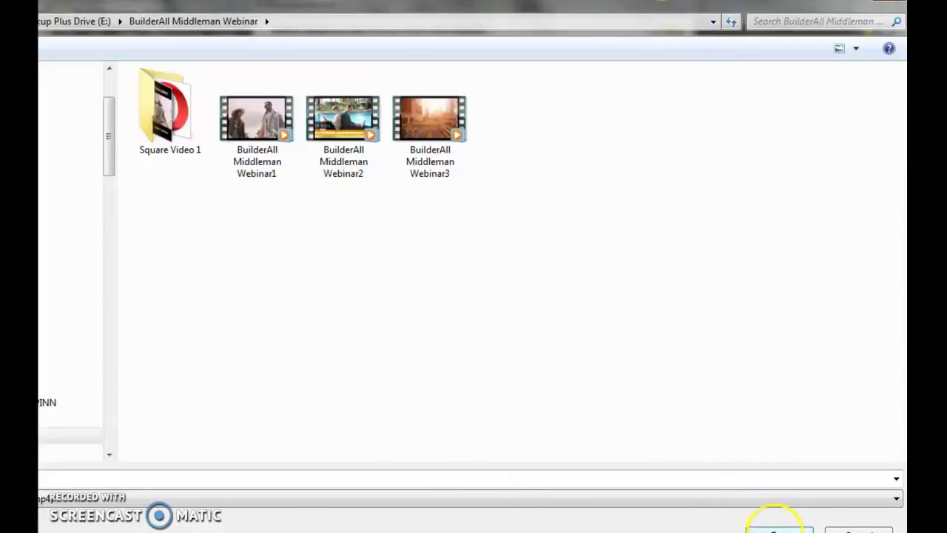
{"action": "left_click", "coordinate": [777, 530]}
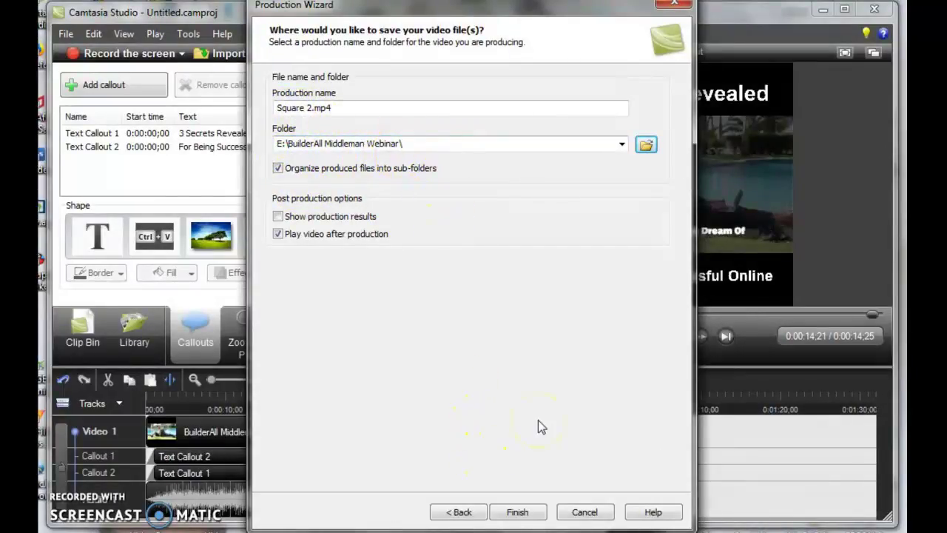
{"action": "left_click", "coordinate": [518, 512]}
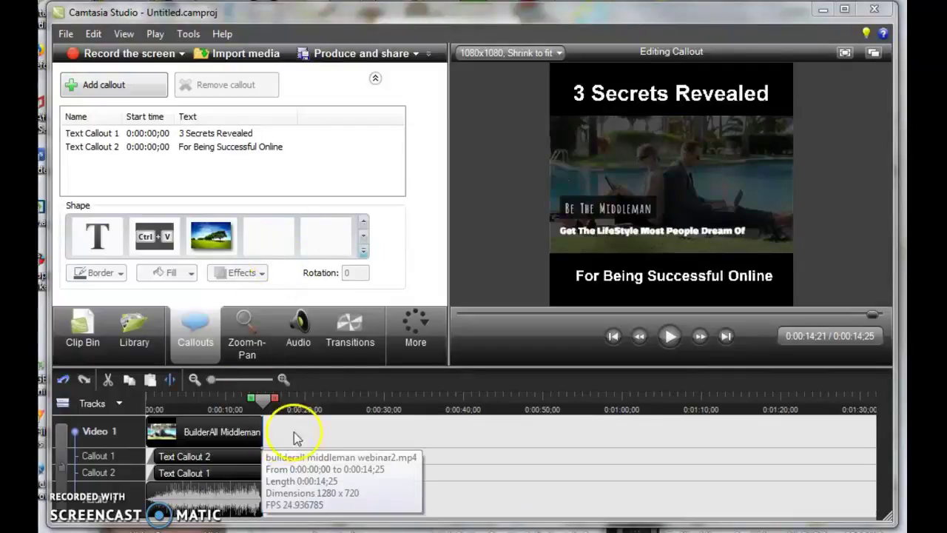
Step: In Windows Explorer, open the Square 2 folder inside BuilderAll Middleman Webinar and play the Square 2 MP4 video, closing the player when done
{"action": "key", "text": "super+e"}
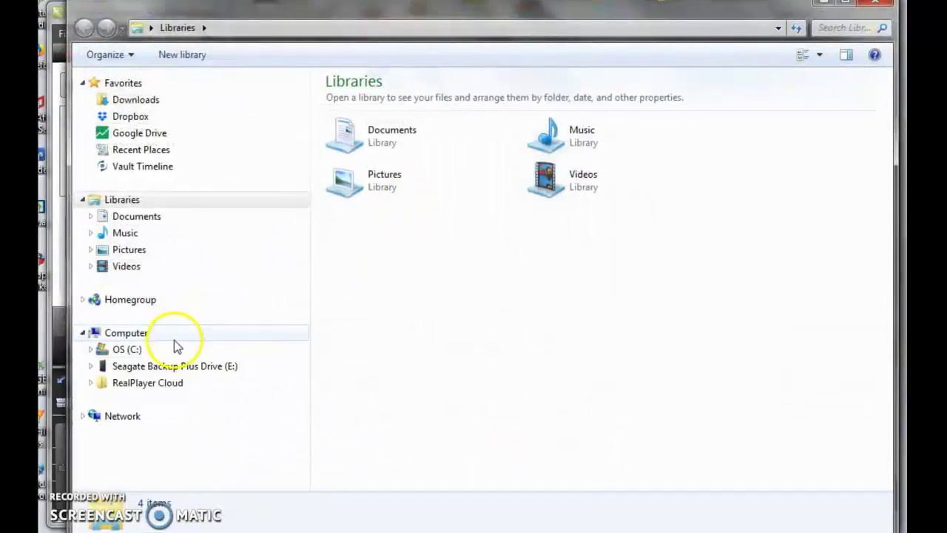
{"action": "left_click", "coordinate": [175, 366]}
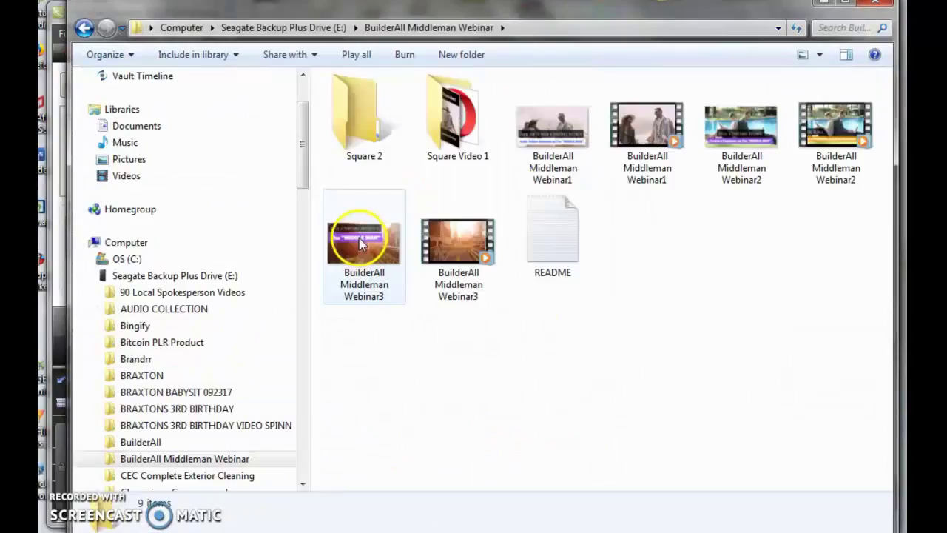
{"action": "double_click", "coordinate": [350, 111]}
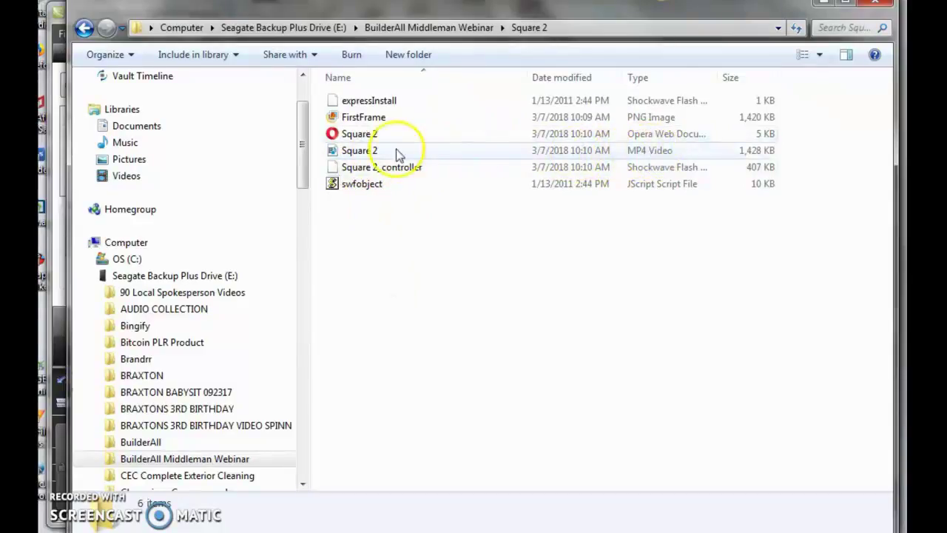
{"action": "left_click", "coordinate": [357, 152]}
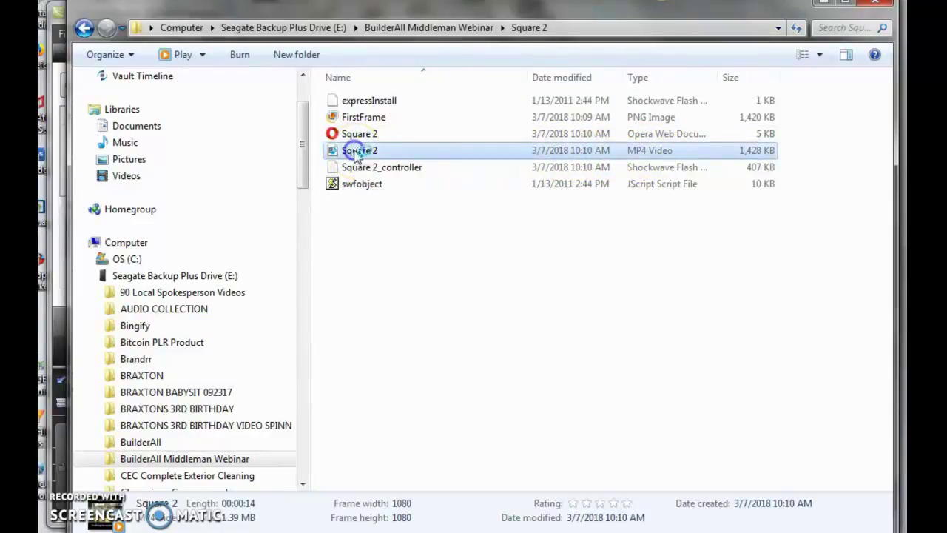
{"action": "double_click", "coordinate": [357, 152]}
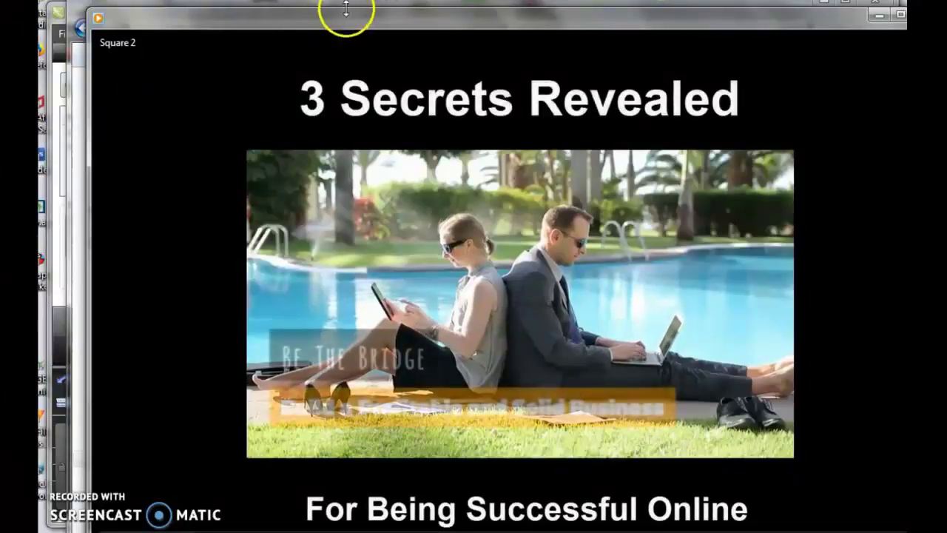
{"action": "left_click_drag", "start_coordinate": [798, 22], "coordinate": [735, 27]}
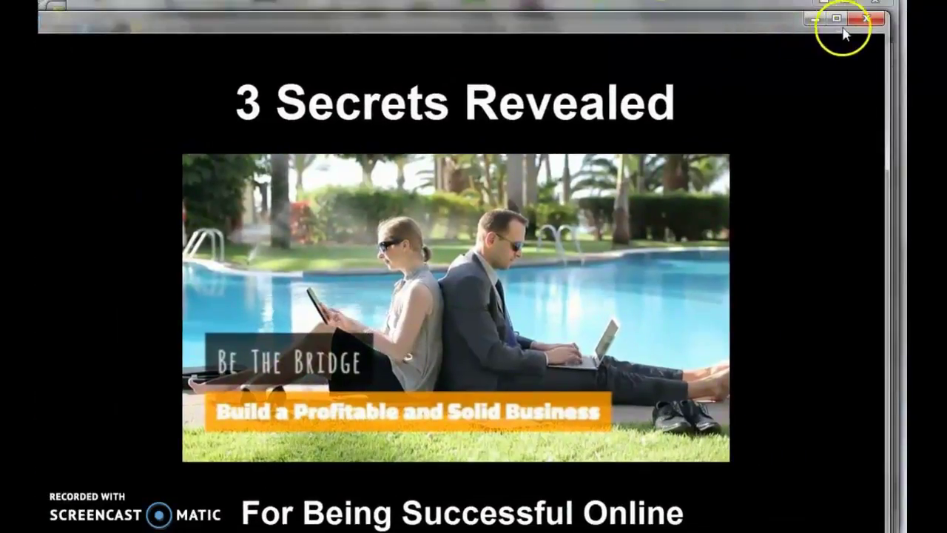
{"action": "left_click", "coordinate": [860, 16]}
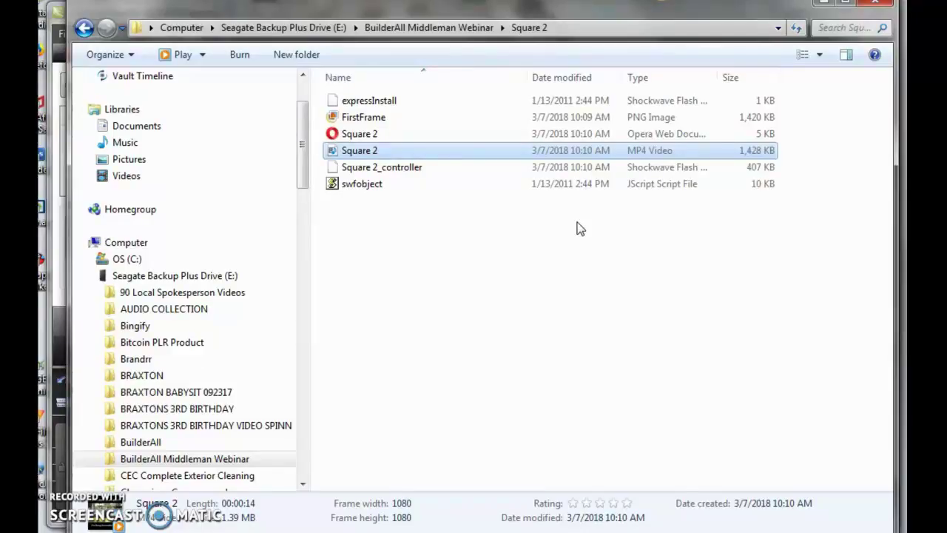
{"action": "left_click", "coordinate": [402, 491]}
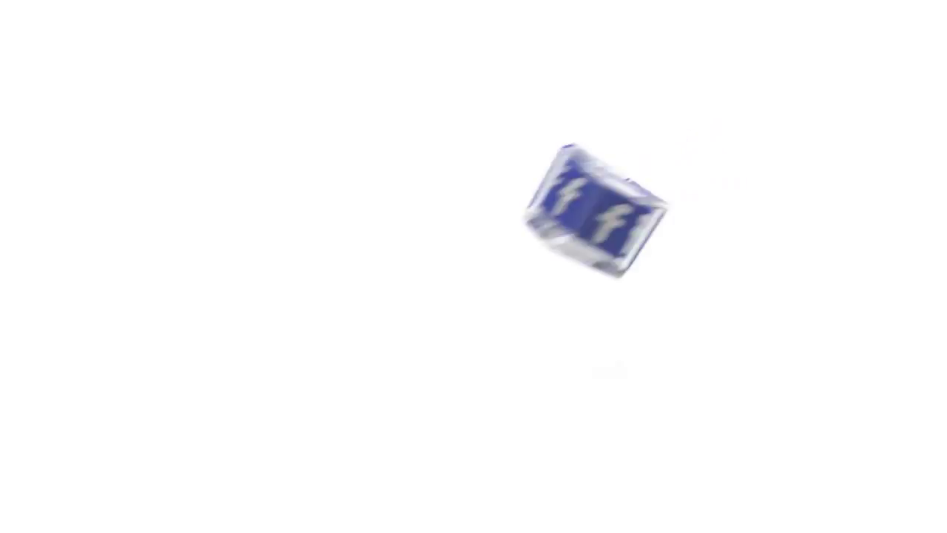